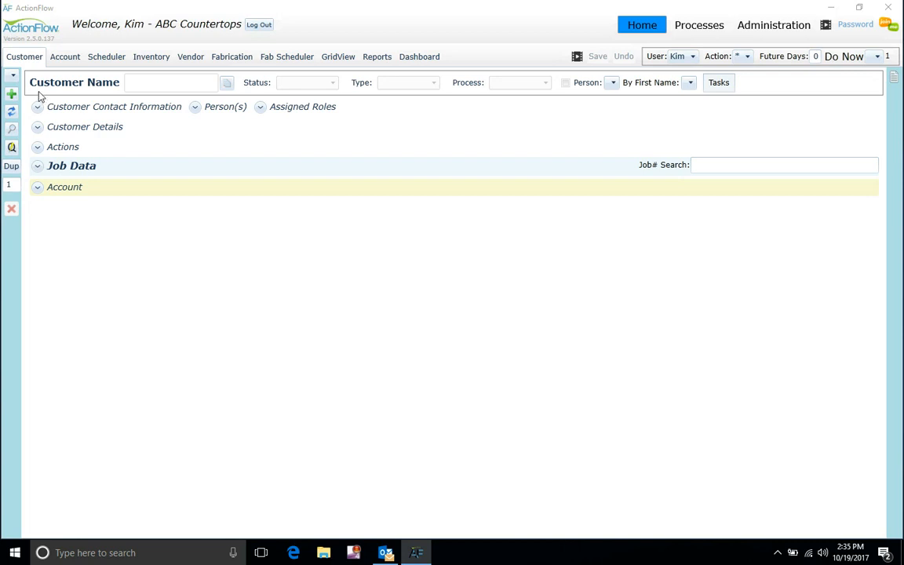
- Add a new customer record, replace 'New' with the customer's name, and expand its contact information
left_click(11, 93)
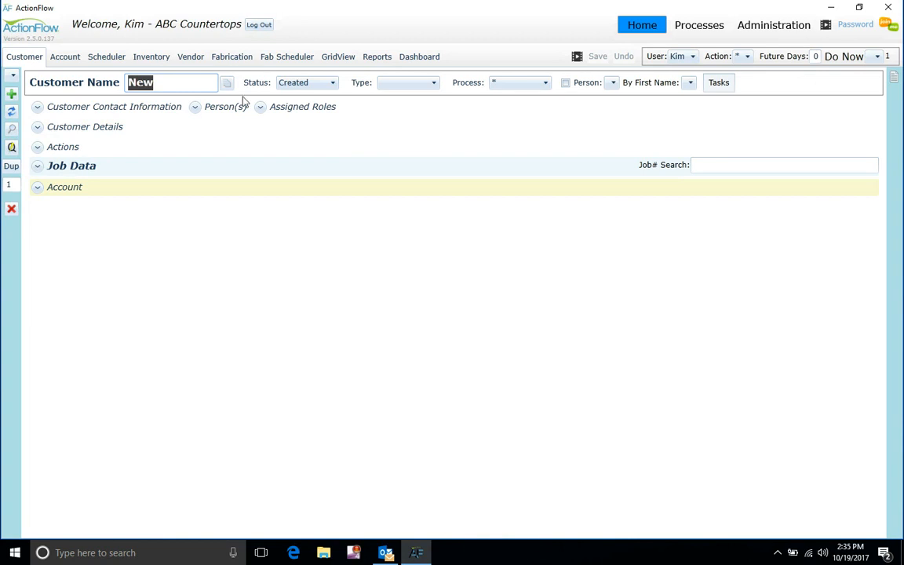
type("Mr. Davis")
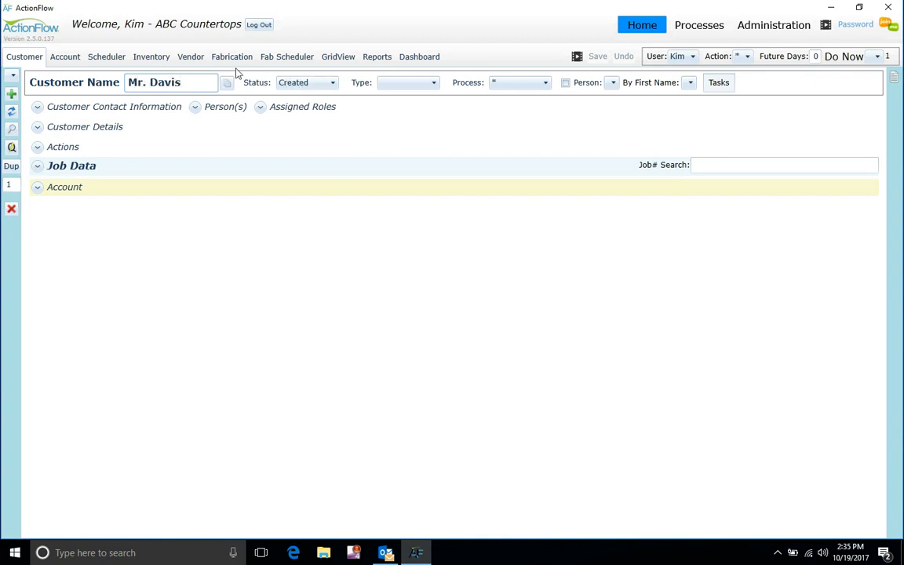
left_click(38, 109)
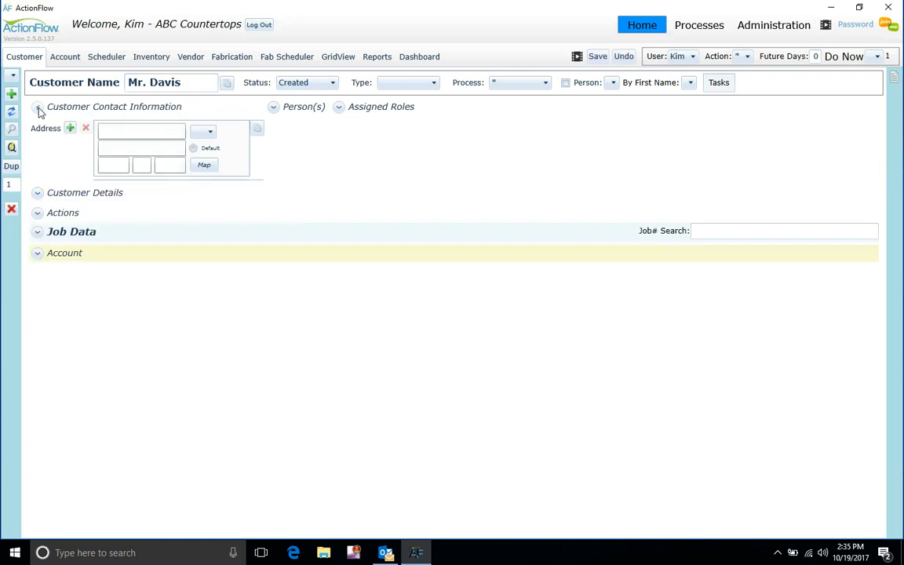
- Enter the customer's street address, city, state and ZIP code in the contact fields
left_click(120, 133)
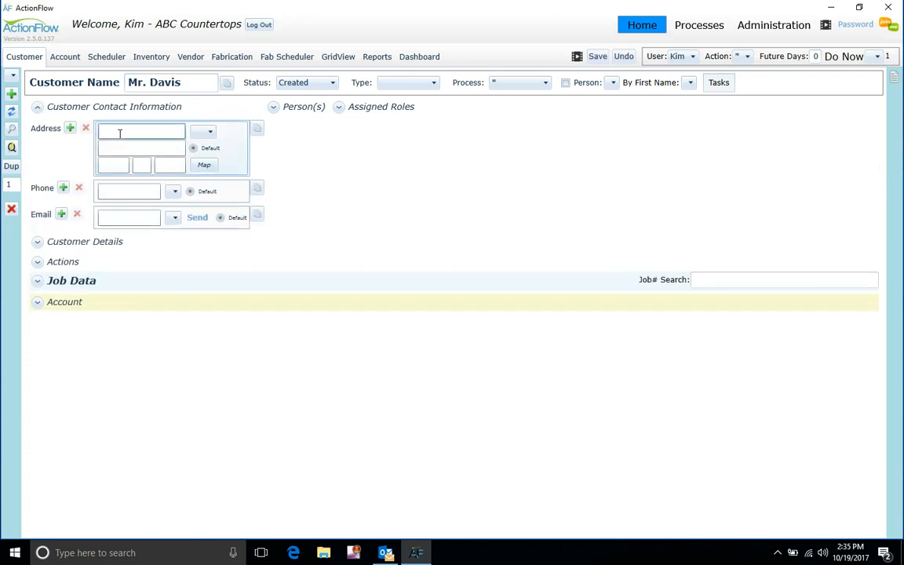
key("Tab")
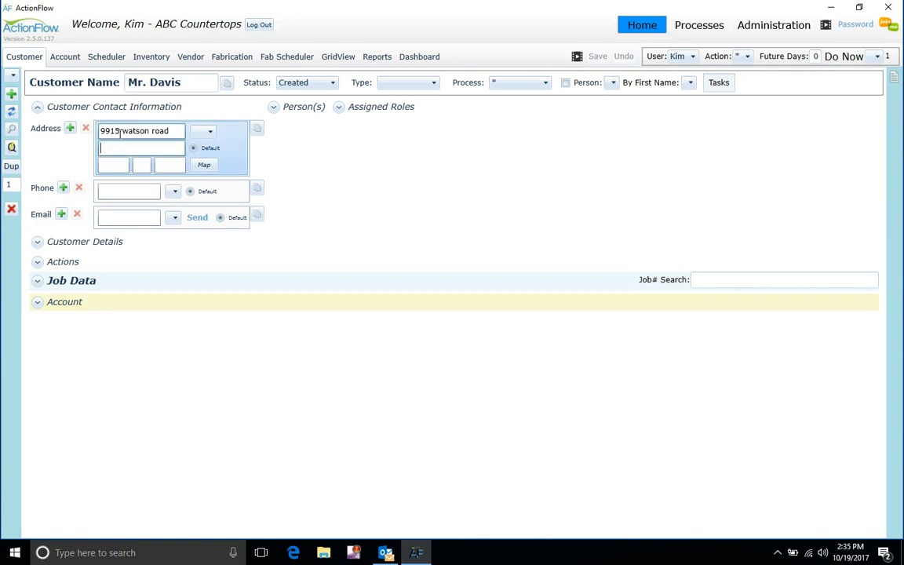
type("st louis")
key("Tab")
type("mo")
key("Tab")
type("6312")
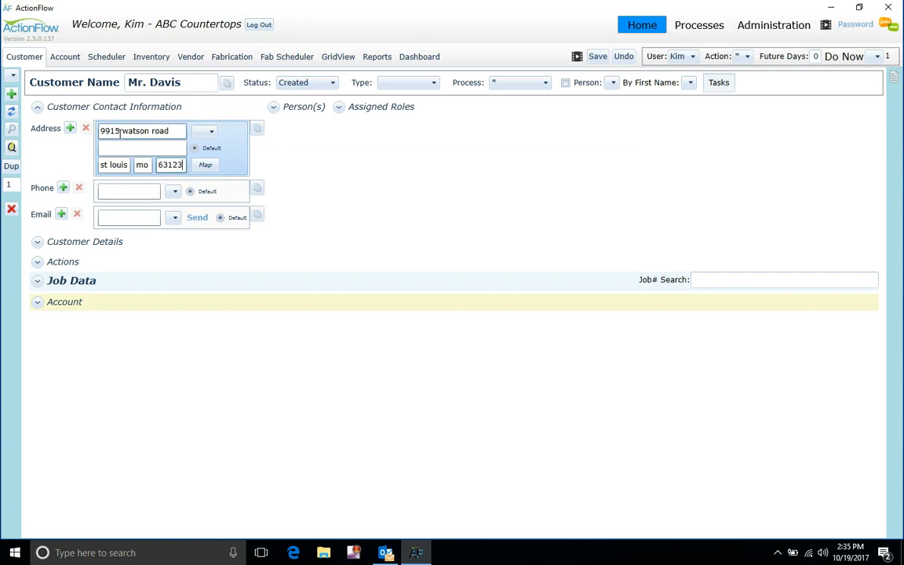
- Check the phone-type options without choosing one, then expand the Person(s) section
left_click(126, 191)
left_click(175, 194)
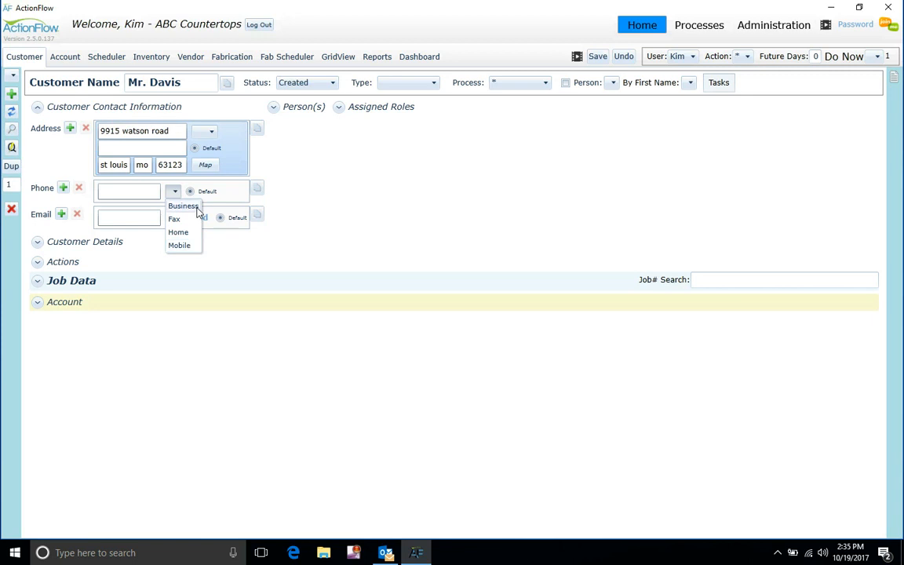
left_click(150, 221)
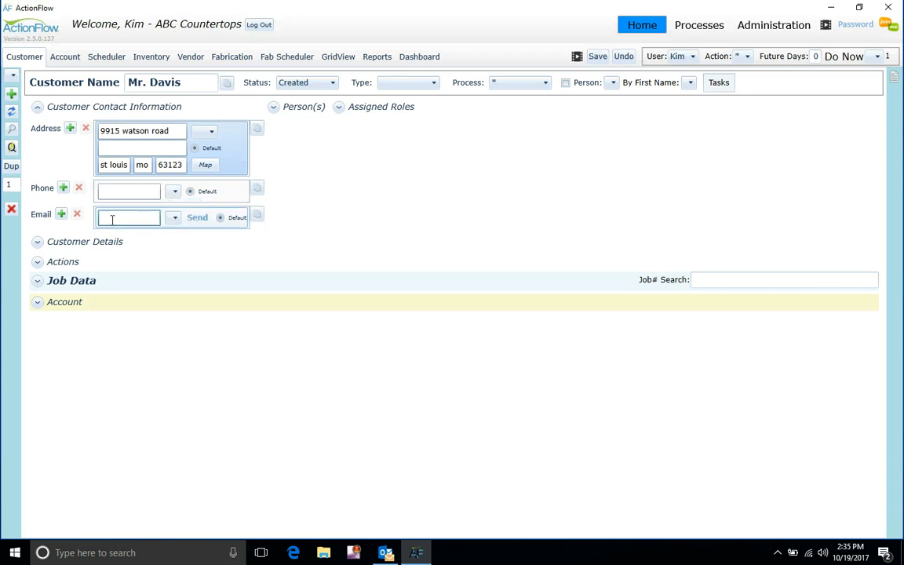
left_click(272, 110)
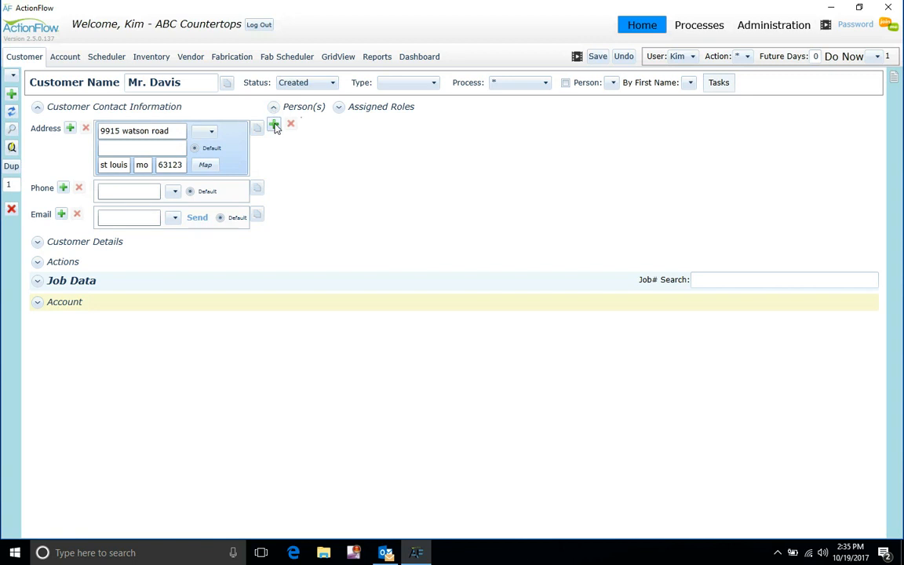
- Add a new person entry to the customer, leaving its relationship unset
left_click(274, 125)
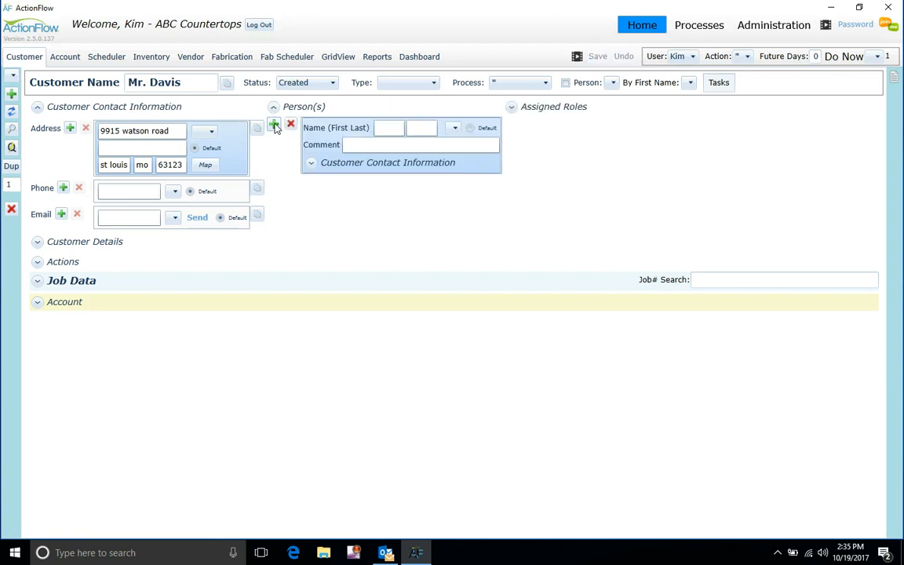
left_click(454, 128)
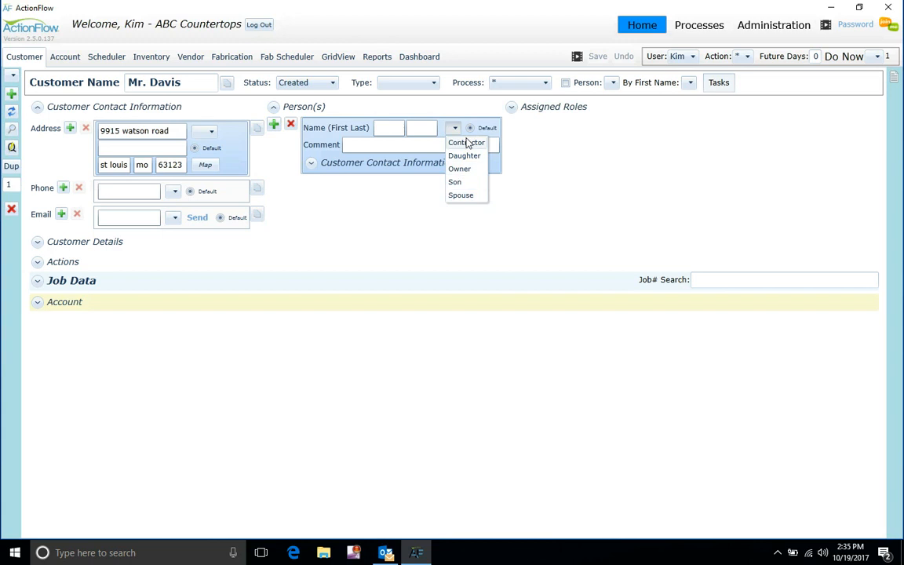
left_click(486, 102)
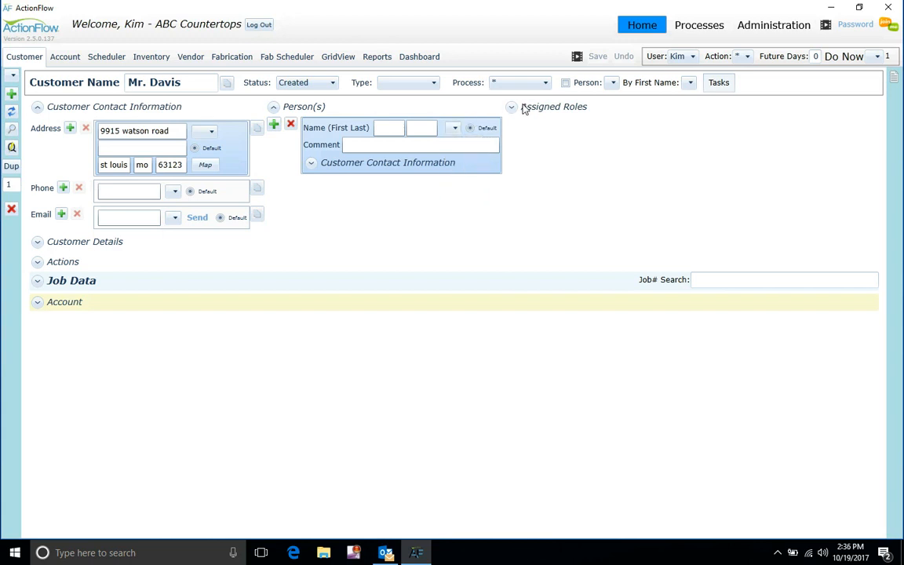
- Add an Assigned Roles entry giving the Sales Rep role to a team member, then collapse the sections
left_click(509, 112)
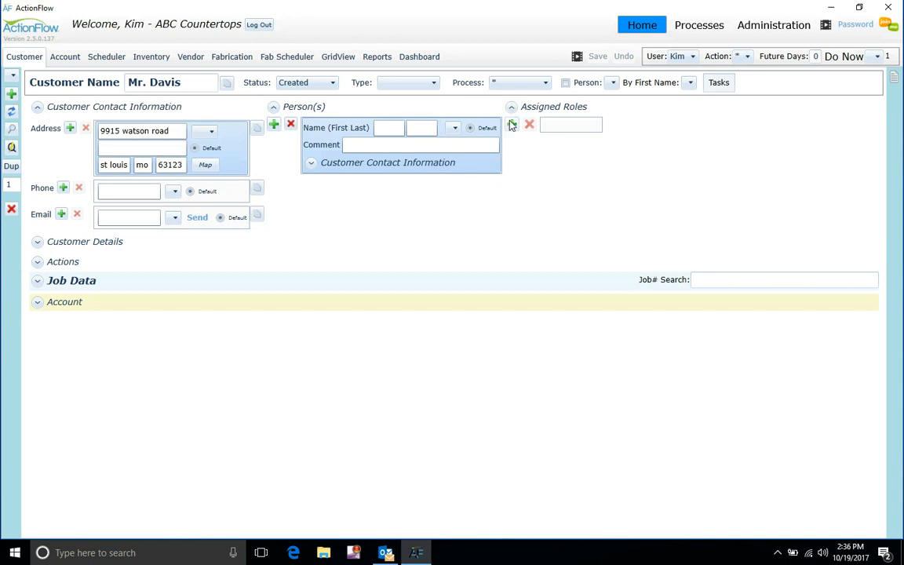
left_click(511, 125)
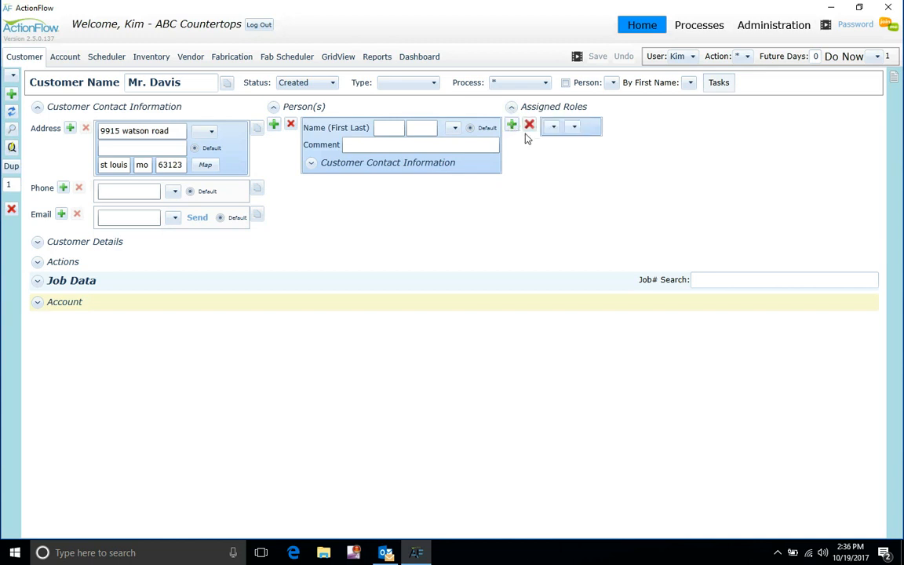
left_click(552, 127)
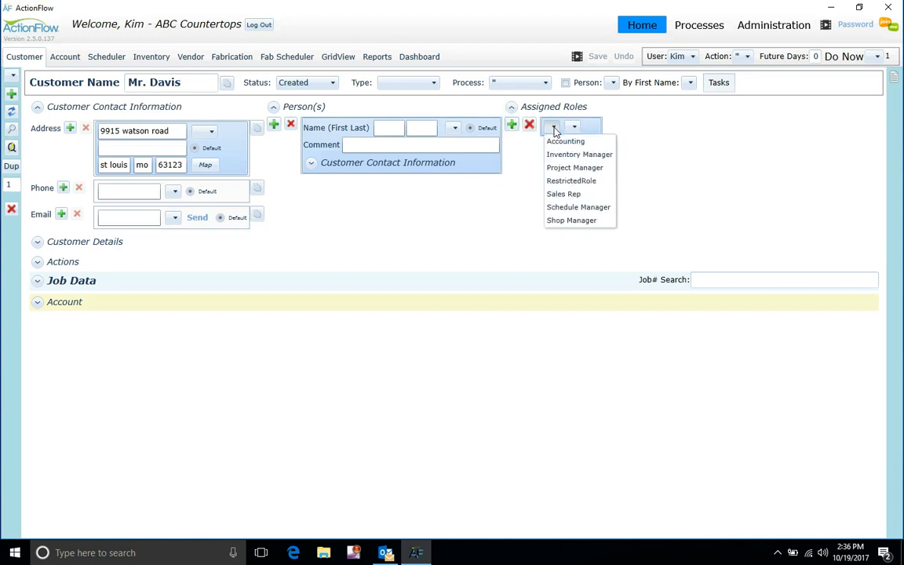
left_click(583, 195)
left_click(610, 129)
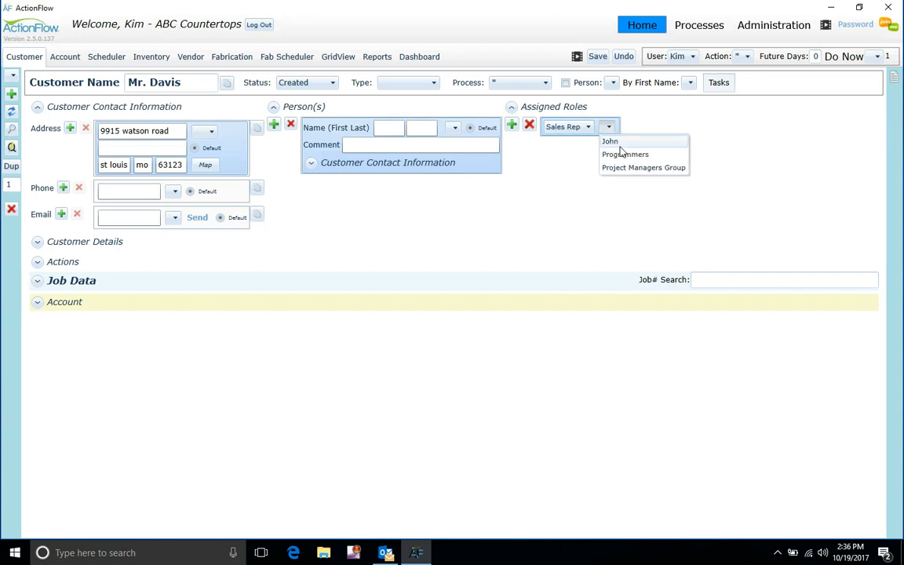
left_click(610, 141)
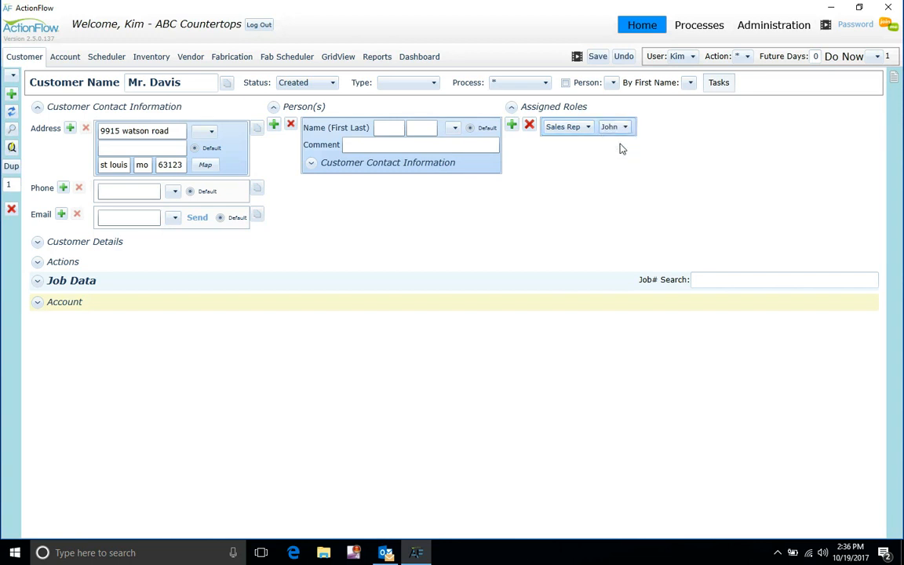
left_click(43, 105)
left_click(195, 106)
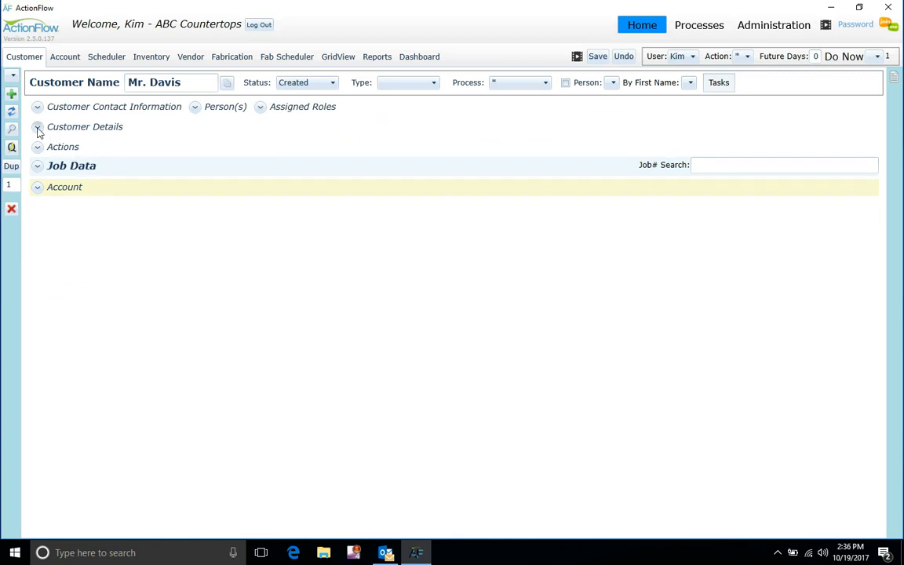
- Add a Comment action dated 10/19/17 with decision na and 1.00 hour in Actions
left_click(37, 126)
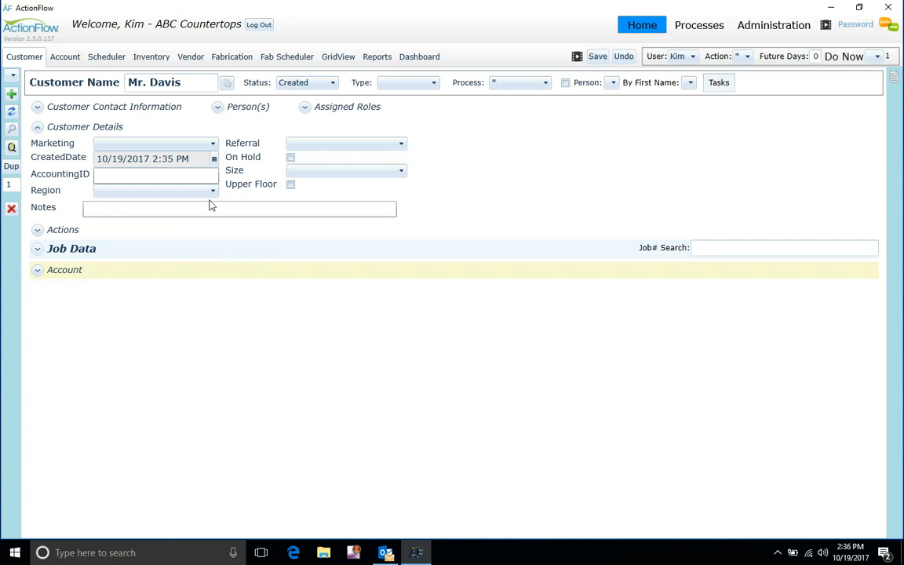
left_click(38, 127)
left_click(38, 147)
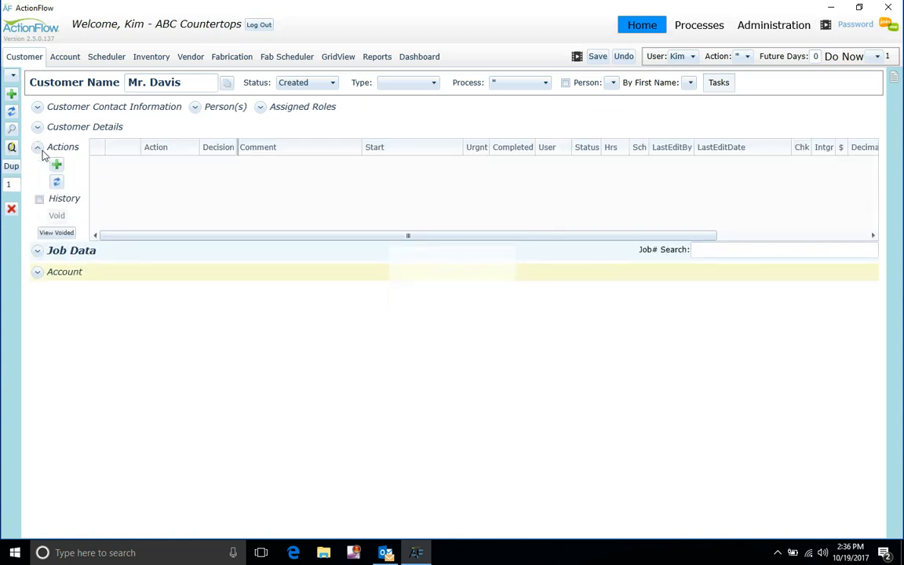
left_click(58, 169)
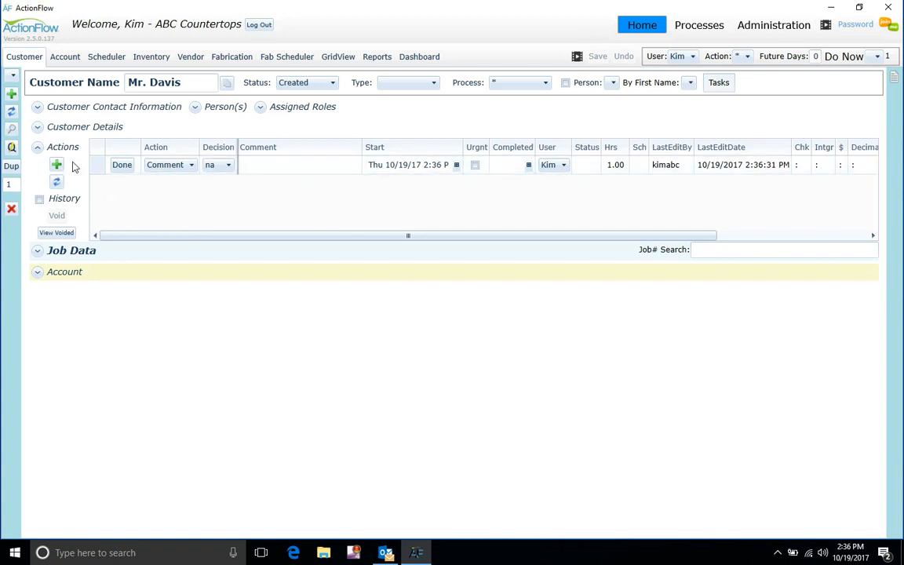
left_click(39, 149)
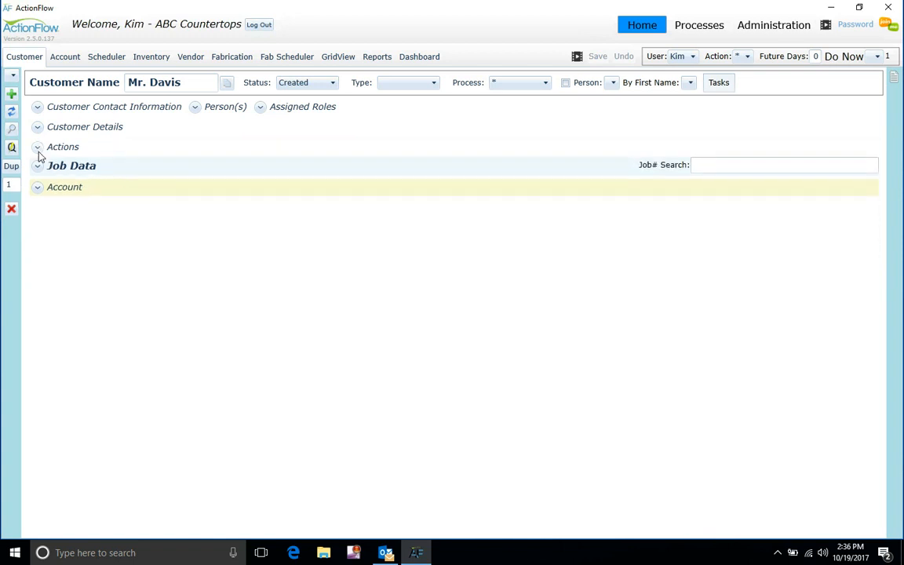
- Add job #459 'Primary Home' with a Kitchen area in Granite 3CM, Retail calc type
left_click(37, 167)
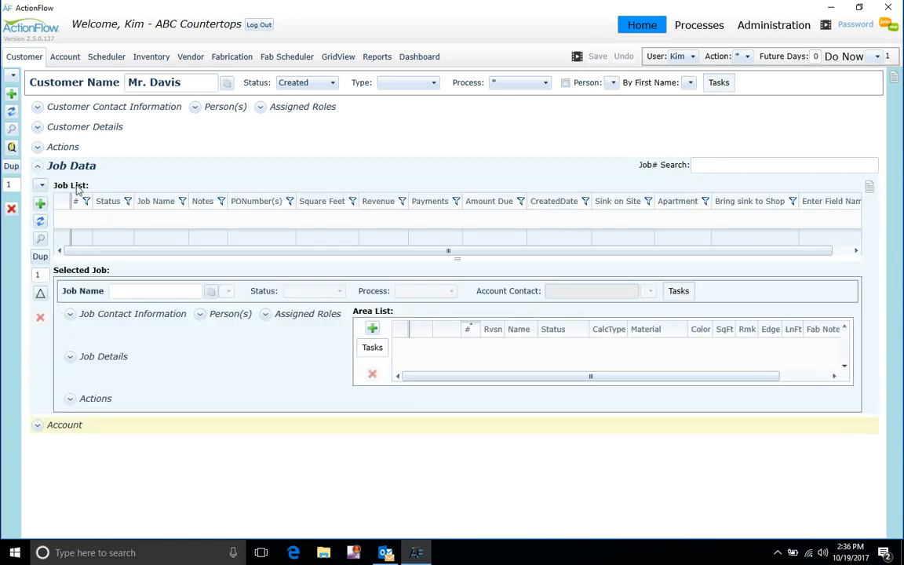
left_click(40, 205)
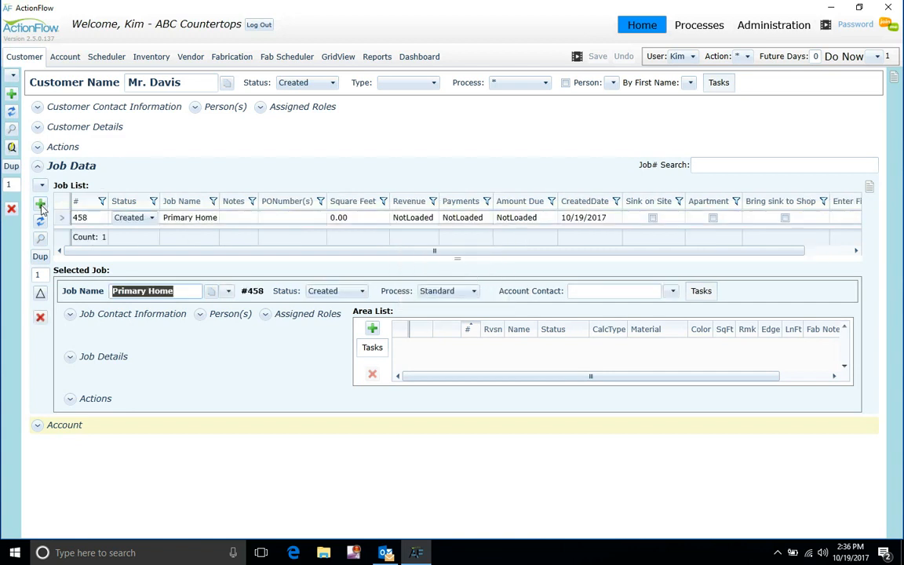
left_click(40, 205)
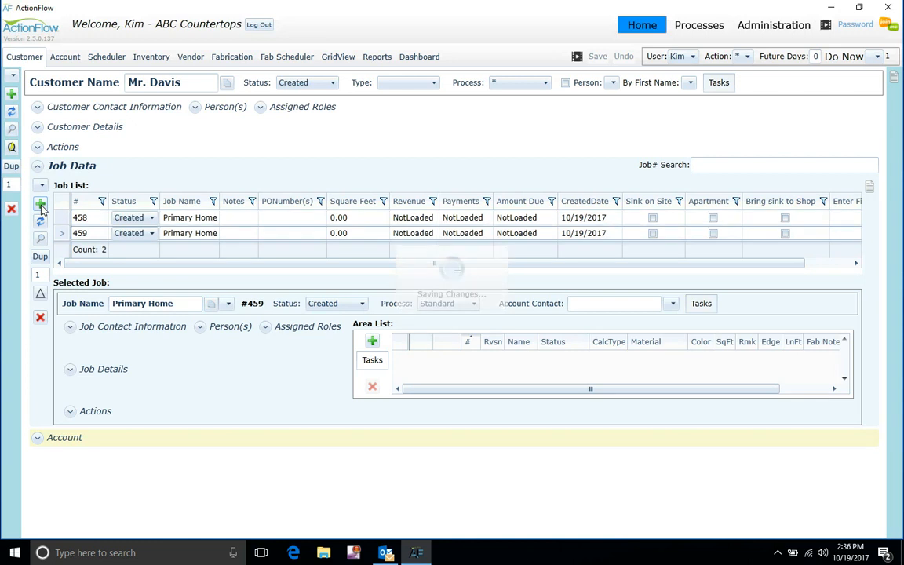
left_click(375, 343)
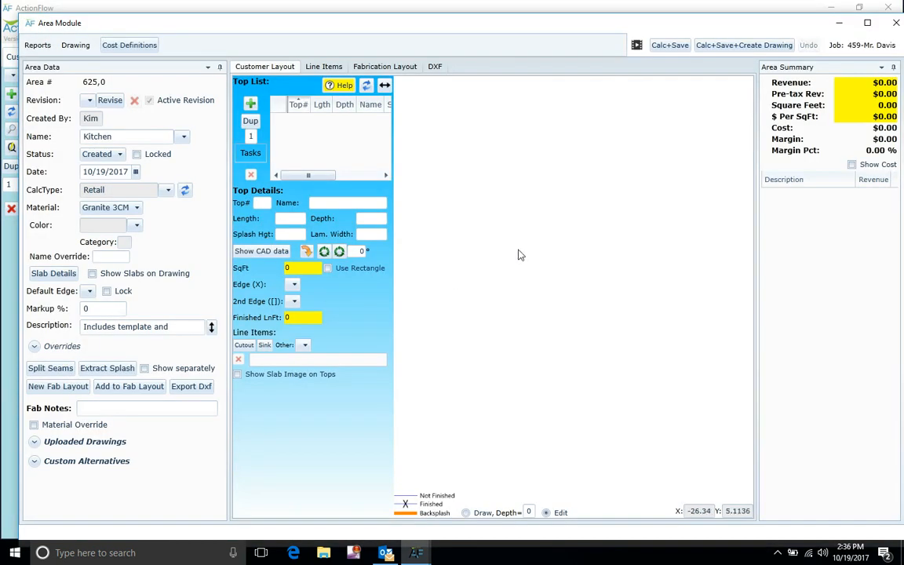
left_click(896, 26)
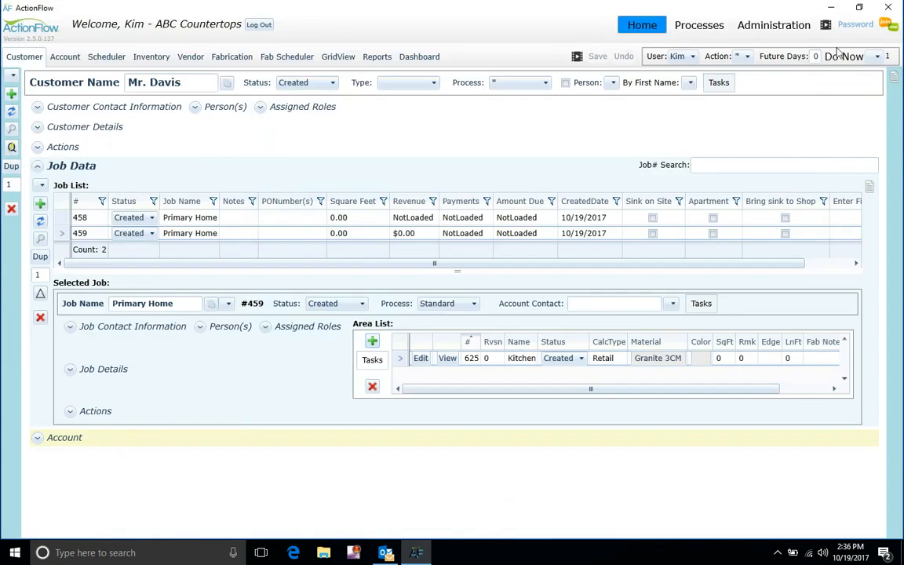
left_click(43, 170)
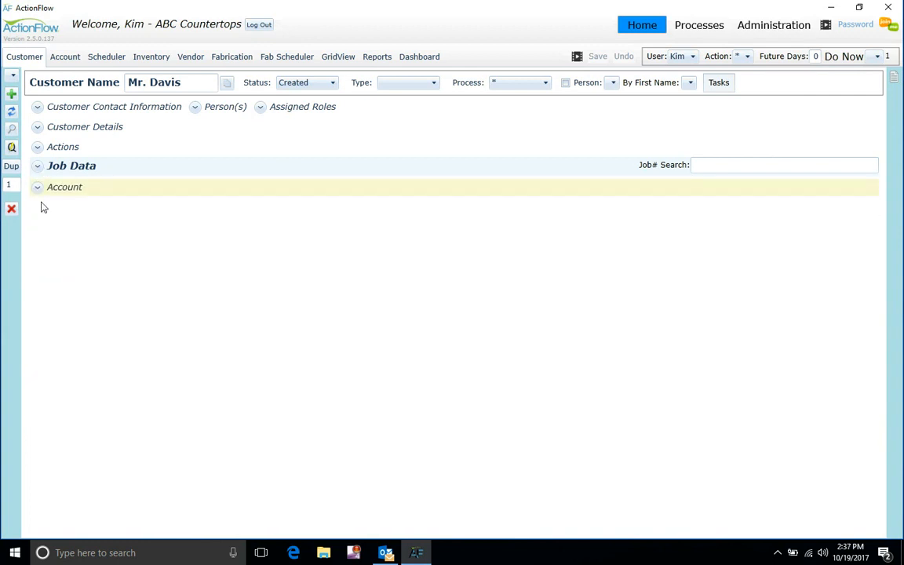
- Choose Acme K&B, a Dealer account in Prospecting, in the Account section's account list
left_click(37, 188)
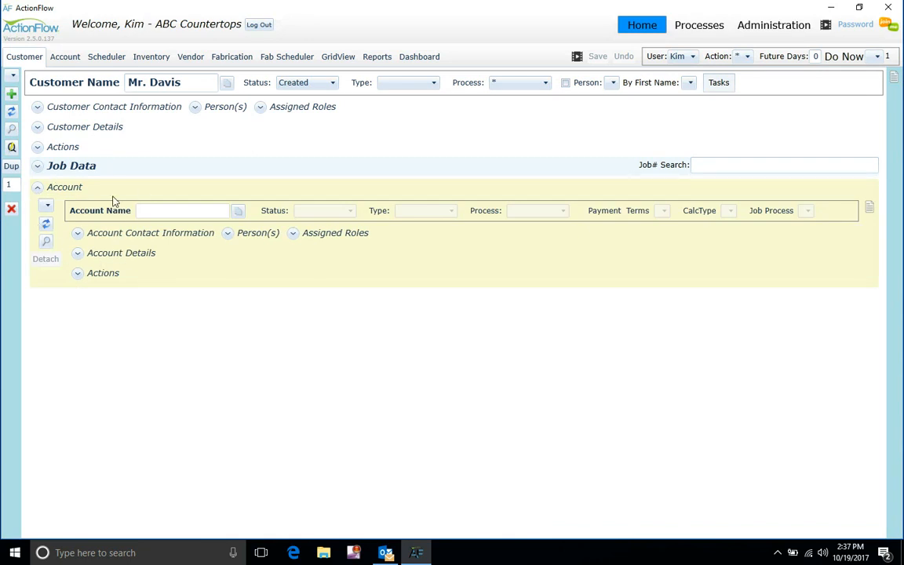
left_click(47, 207)
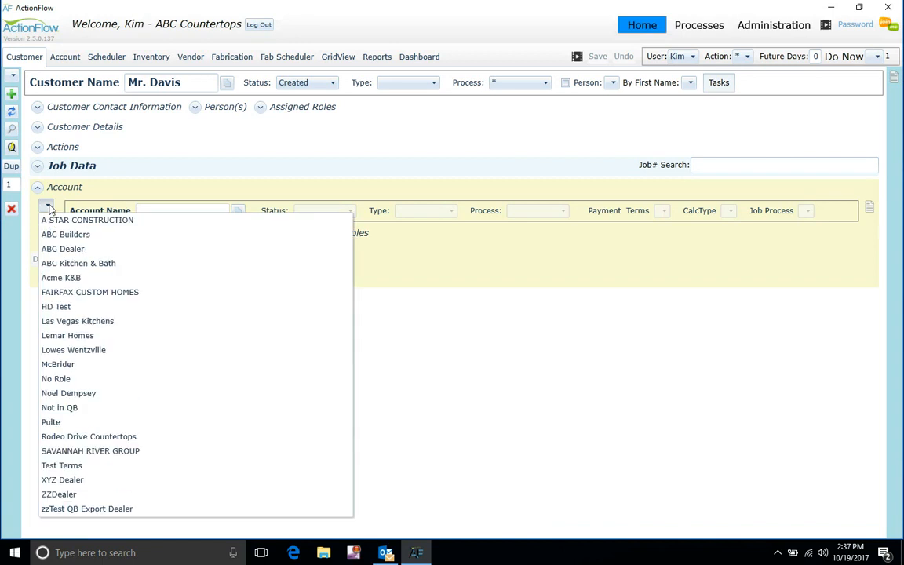
left_click(78, 279)
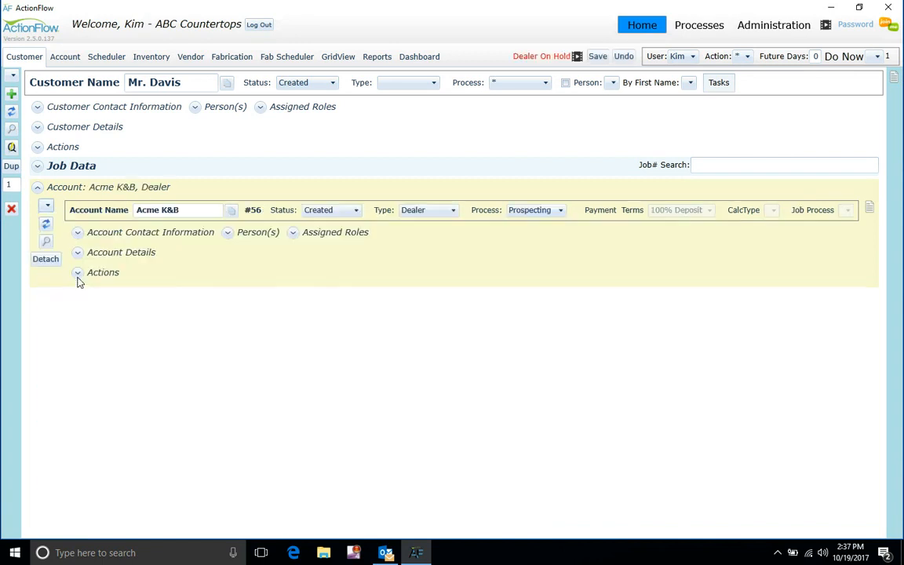
left_click(37, 189)
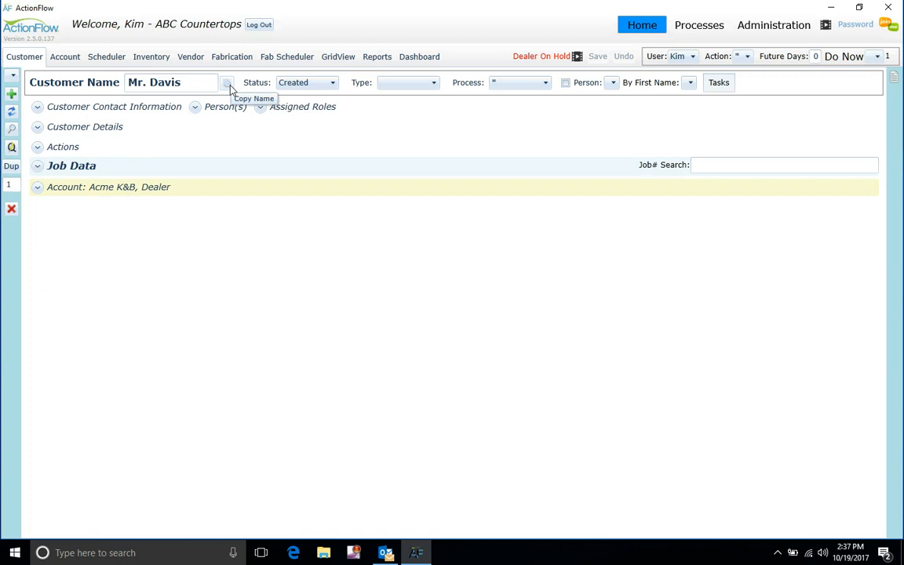
left_click(38, 107)
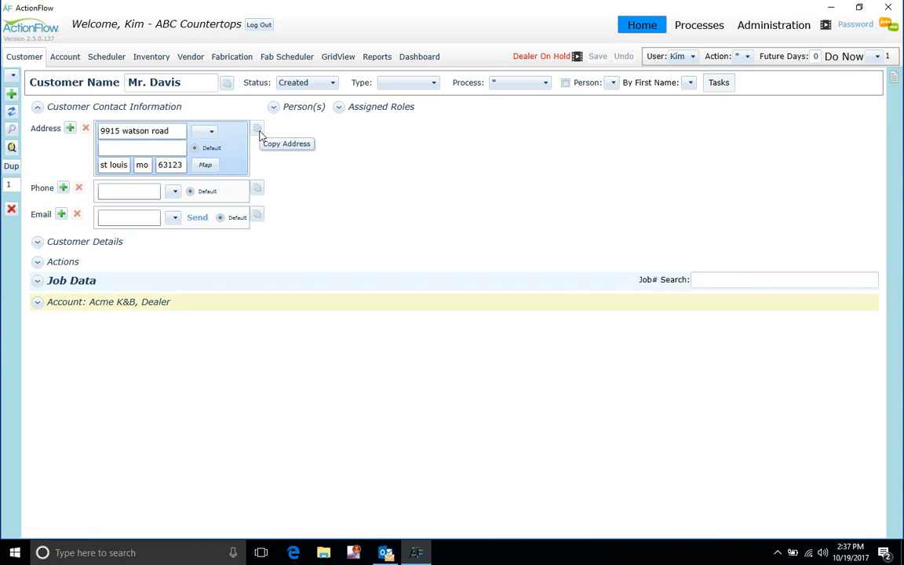
left_click(37, 108)
left_click(15, 77)
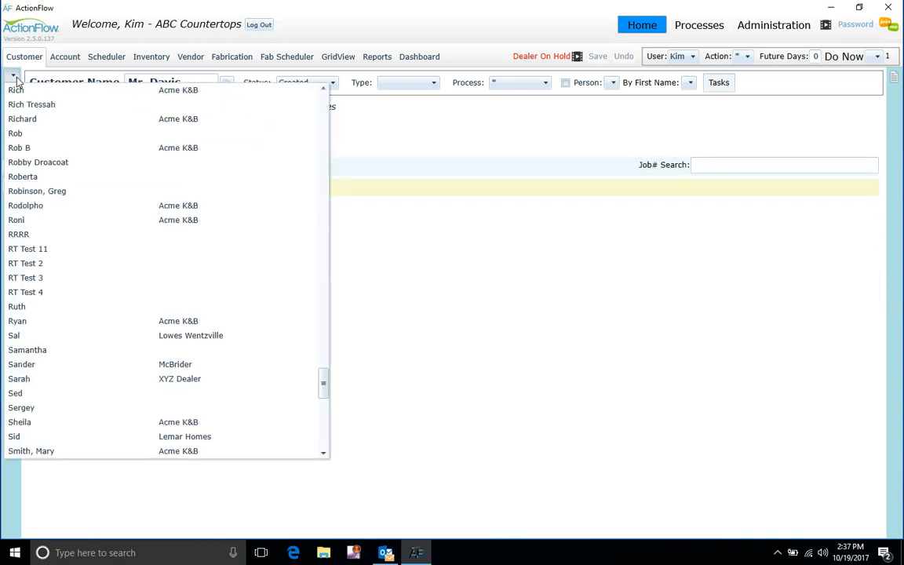
scroll(74, 200, "down", 13)
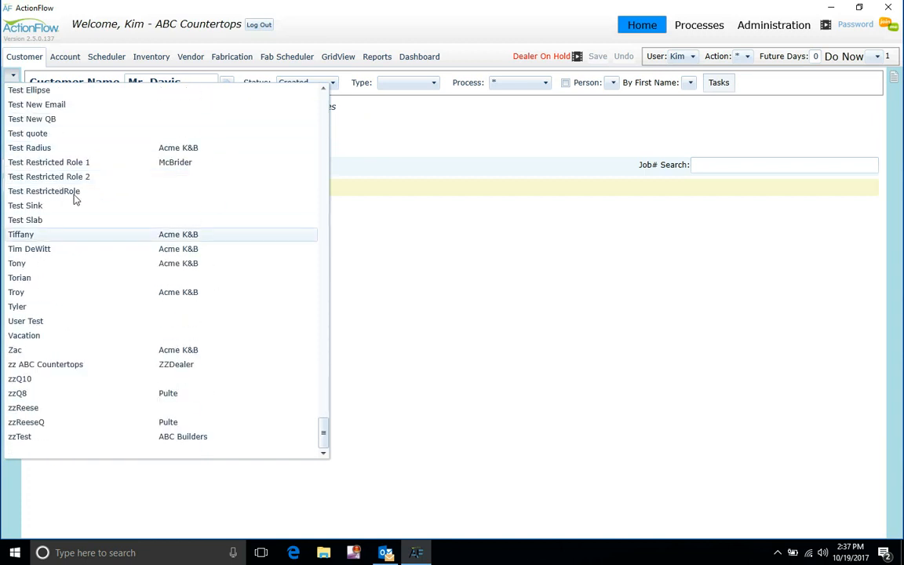
scroll(74, 197, "up", 18)
left_click(147, 45)
left_click(14, 78)
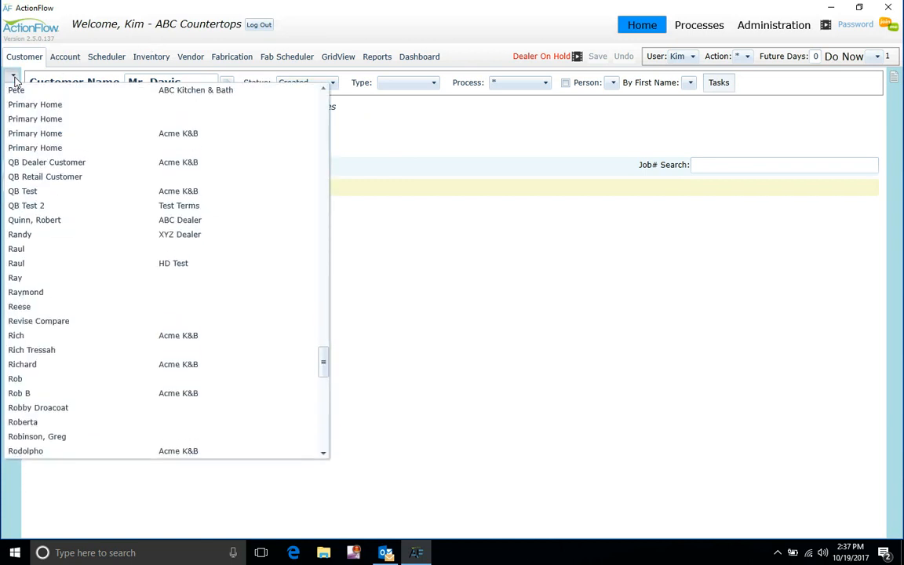
key("s")
key("m")
key("i")
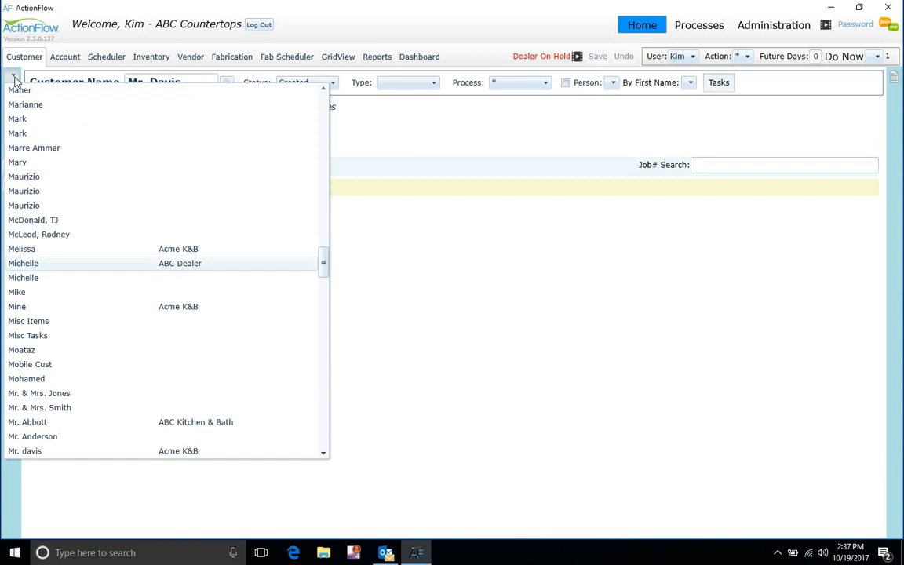
key("Escape")
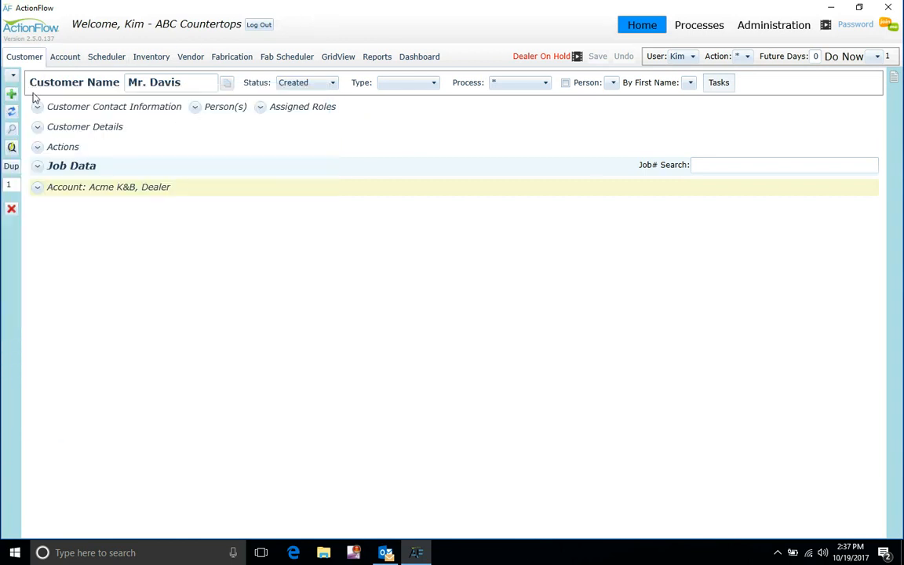
left_click(15, 79)
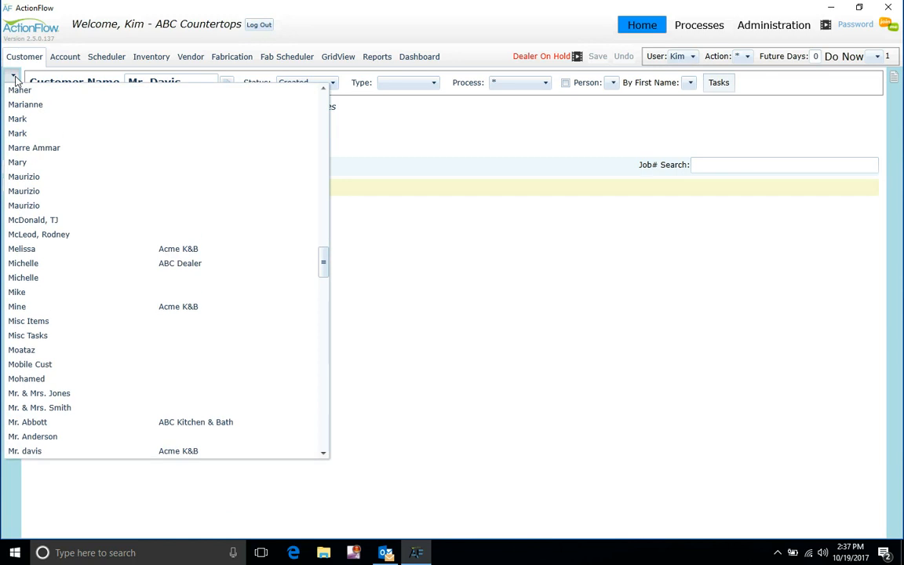
key("s")
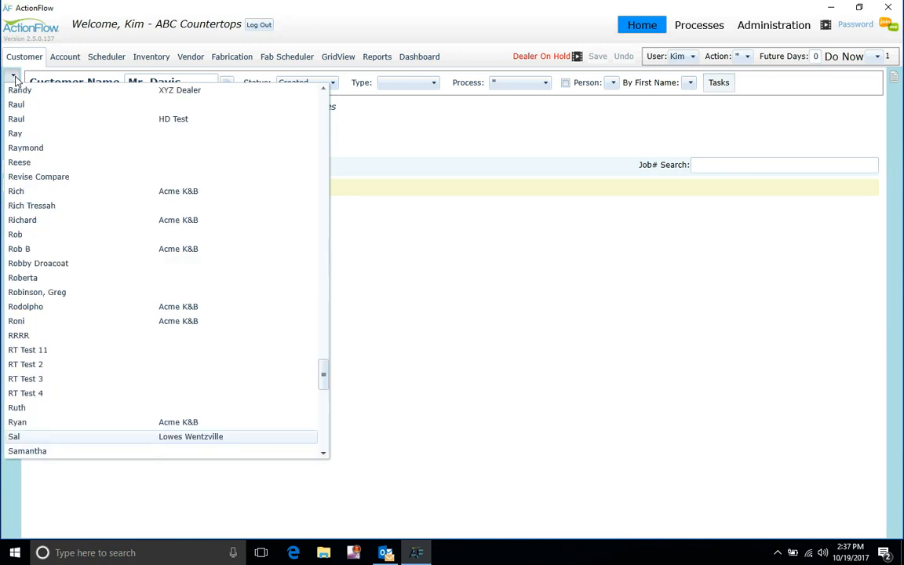
key("m")
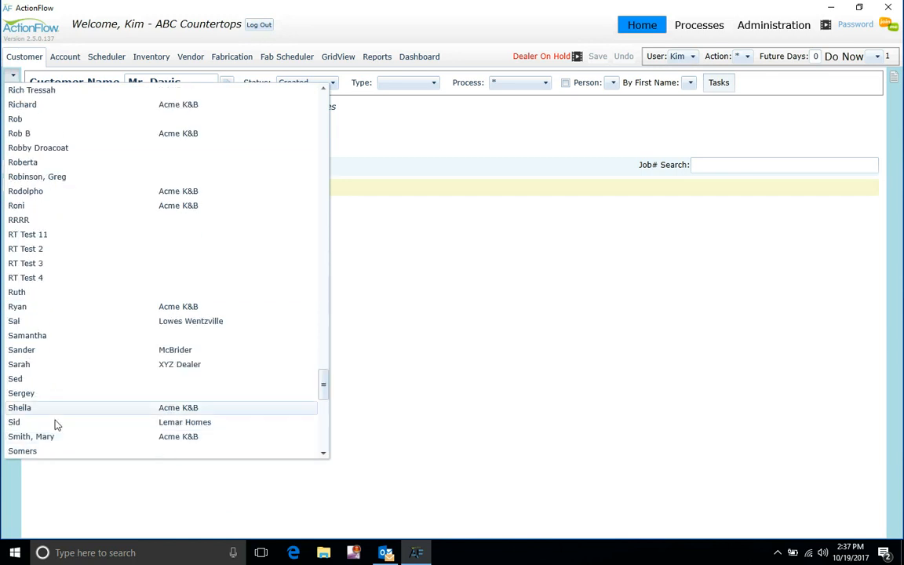
left_click(417, 354)
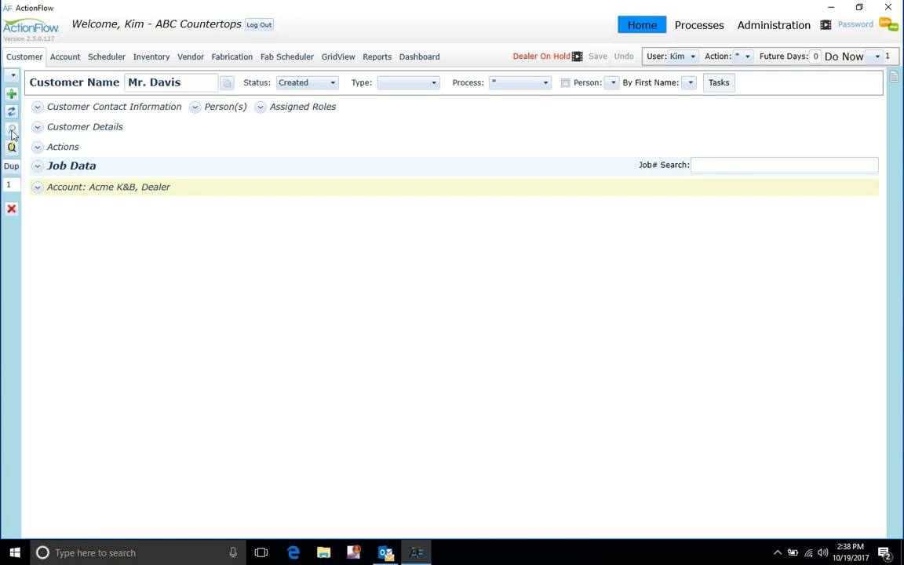
left_click(11, 130)
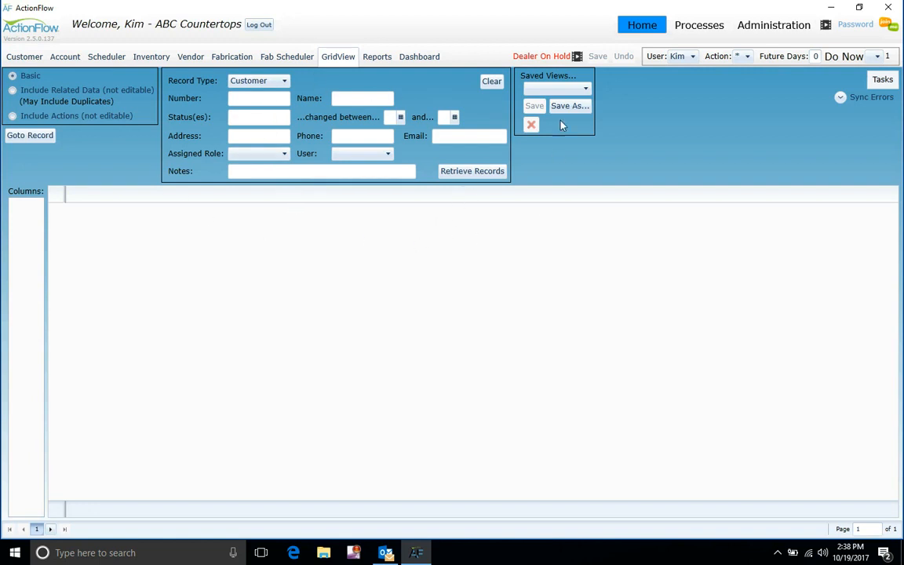
left_click(24, 57)
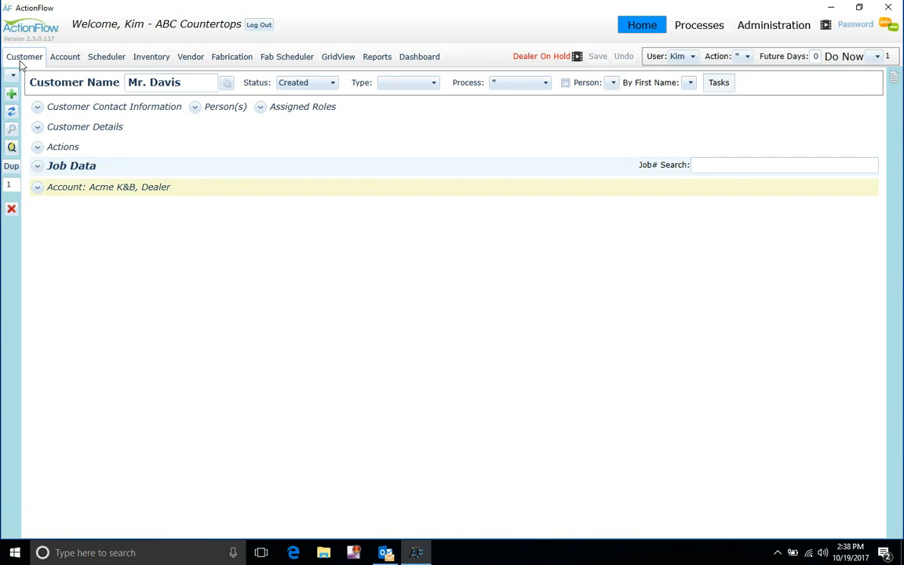
- Dismiss the Quote Wizard and show the empty Customer Files list beside the record
left_click(11, 151)
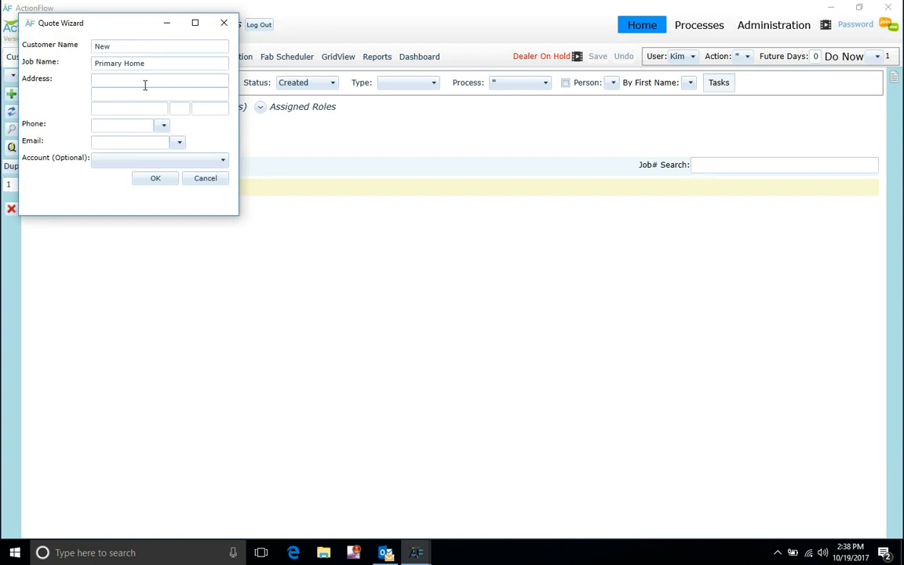
left_click(224, 24)
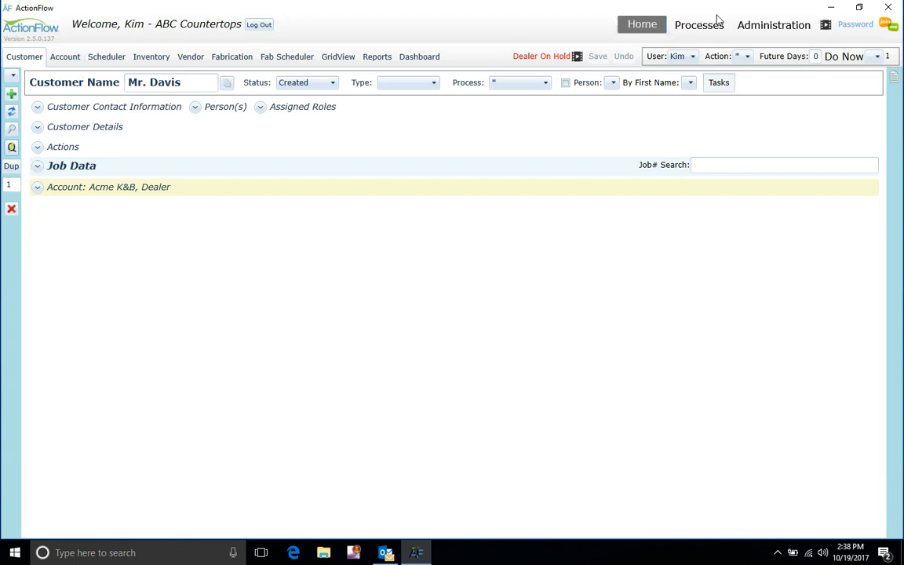
left_click(895, 79)
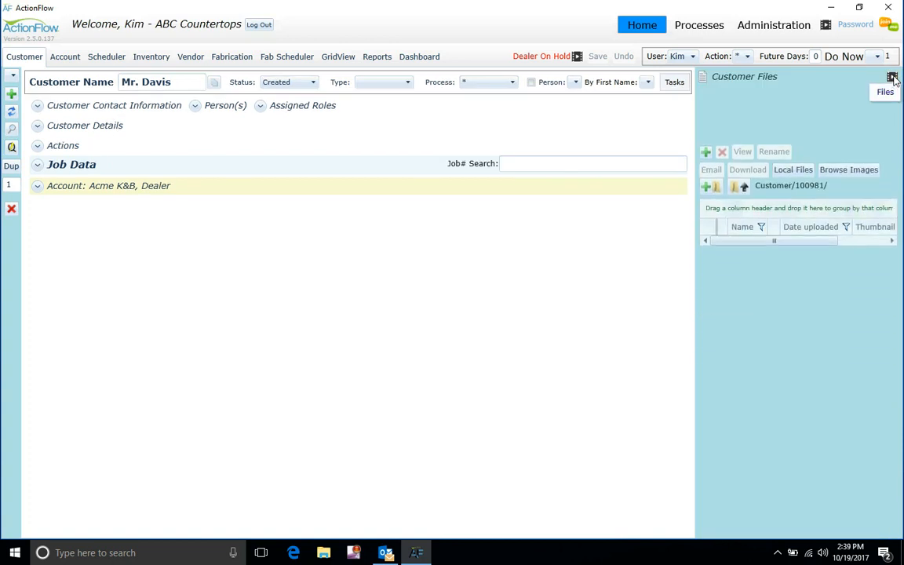